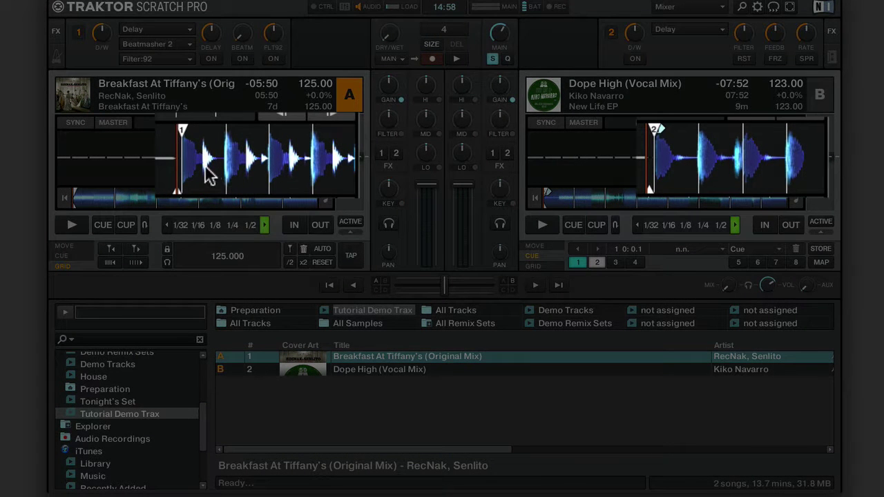
# Open the New Tunes playlist from the iTunes library in the browser
pyautogui.moveTo(598, 172)
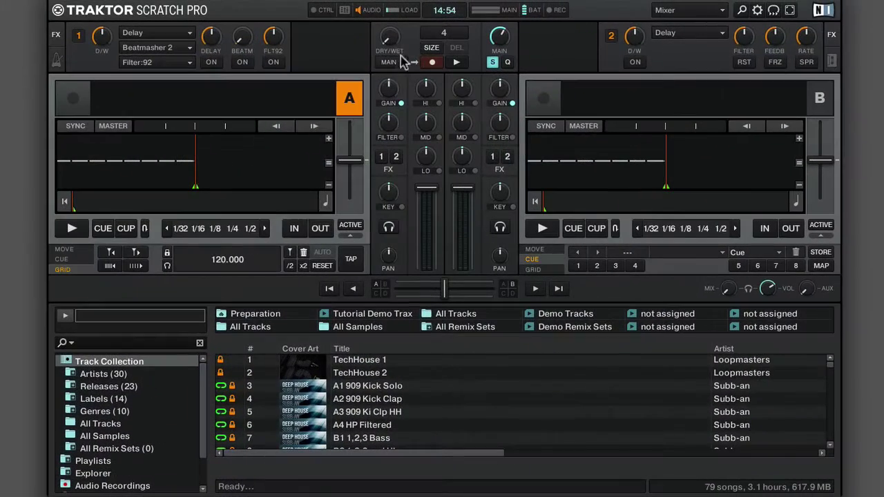
pyautogui.scroll(-3, 152, 384)
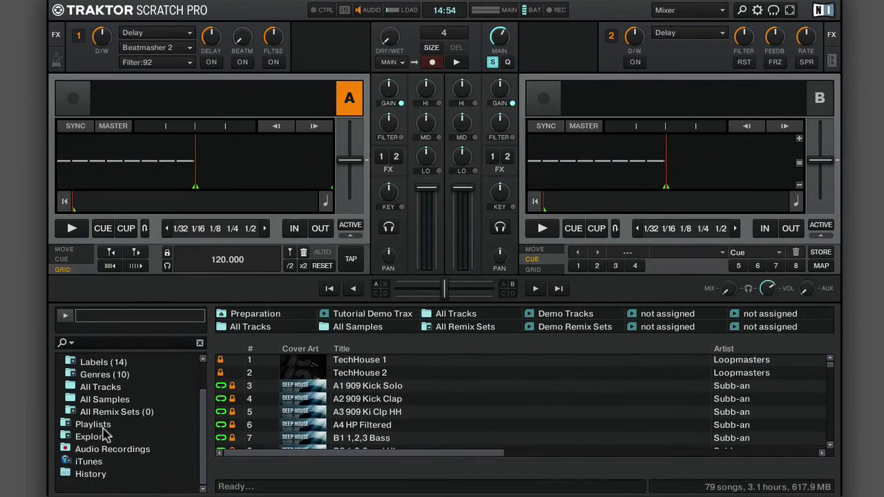
pyautogui.click(69, 462)
pyautogui.scroll(-3, 111, 456)
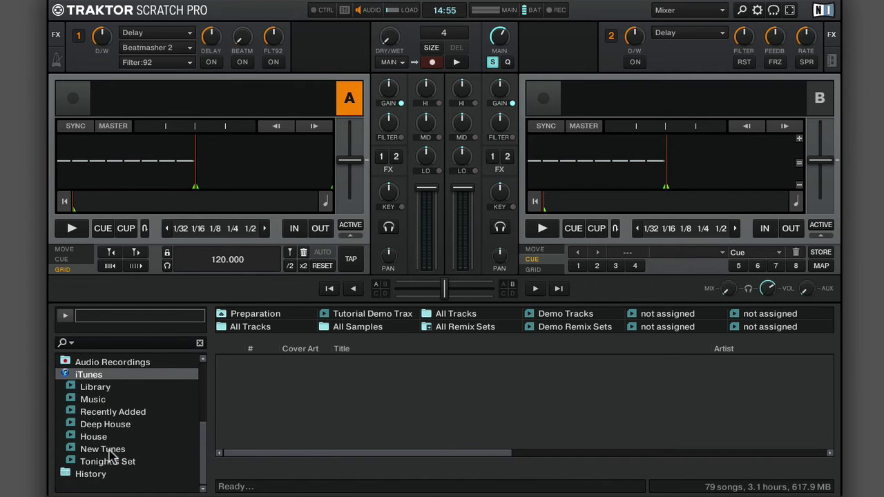
pyautogui.click(109, 452)
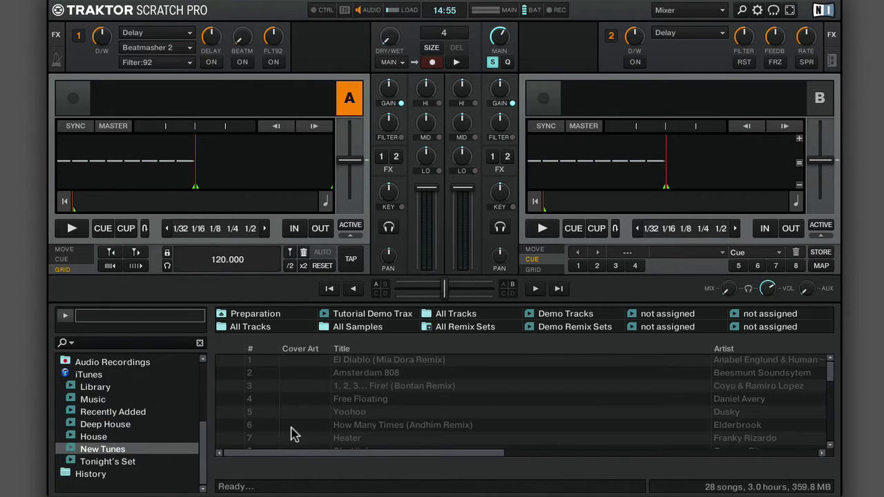
# Load the track Yoohoo by Dusky from the New Tunes playlist onto deck A
pyautogui.scroll(-5, 292, 433)
pyautogui.scroll(5, 292, 434)
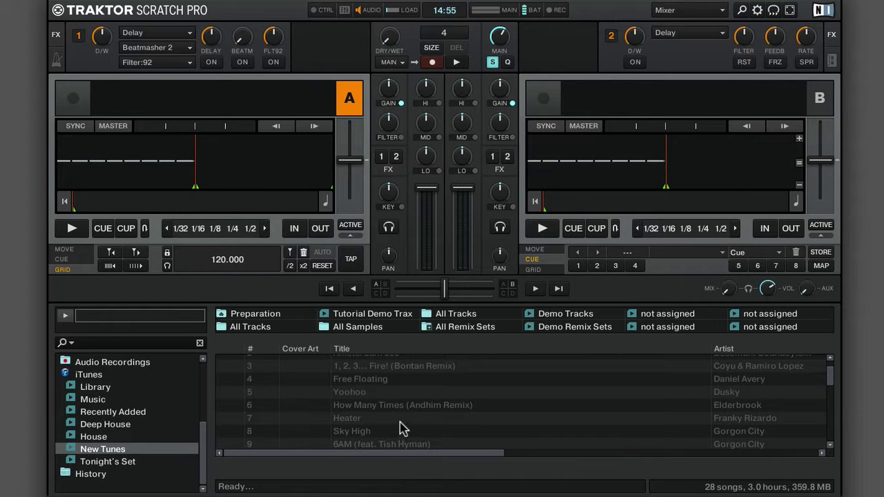
pyautogui.moveTo(399, 395); pyautogui.dragTo(196, 170)
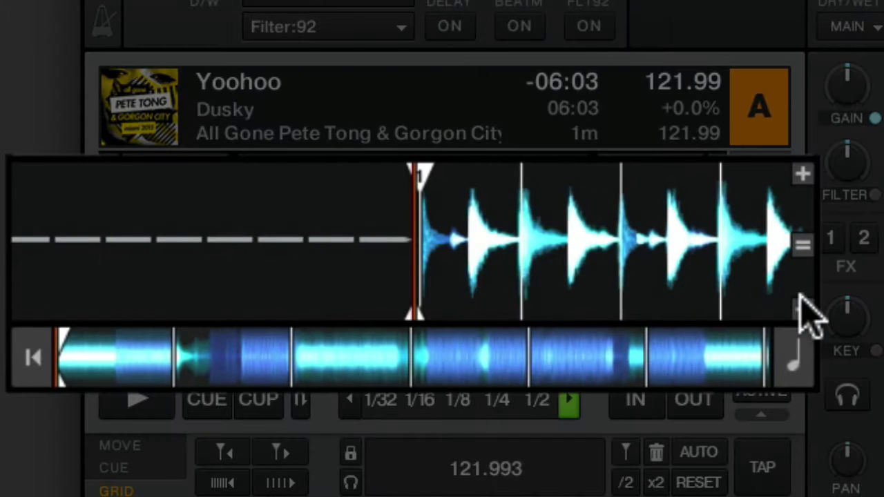
# Examine how the beat grid lines up with Yoohoo's beats at wider and closer zoom levels of deck A's waveform
pyautogui.click(804, 310)
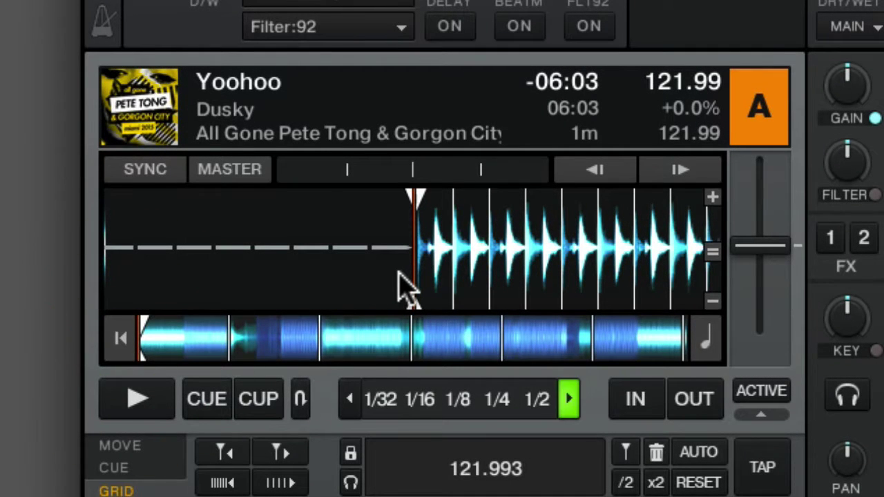
pyautogui.click(713, 200)
pyautogui.click(713, 199)
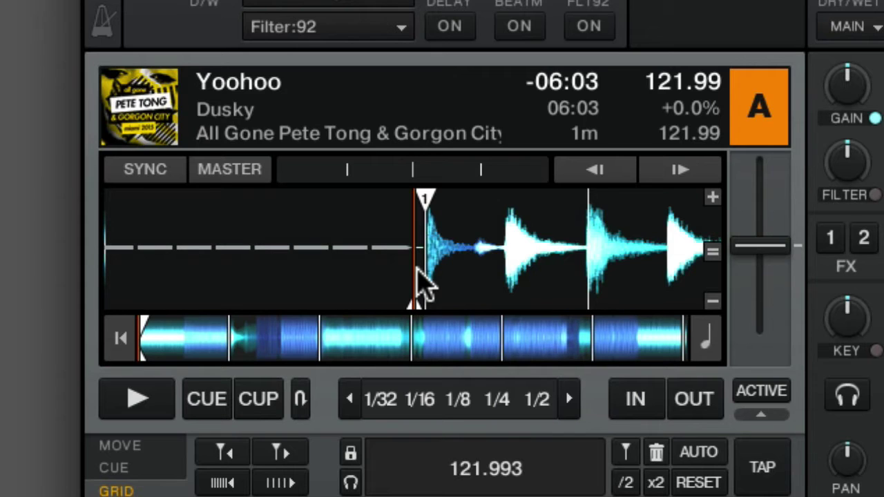
pyautogui.click(710, 300)
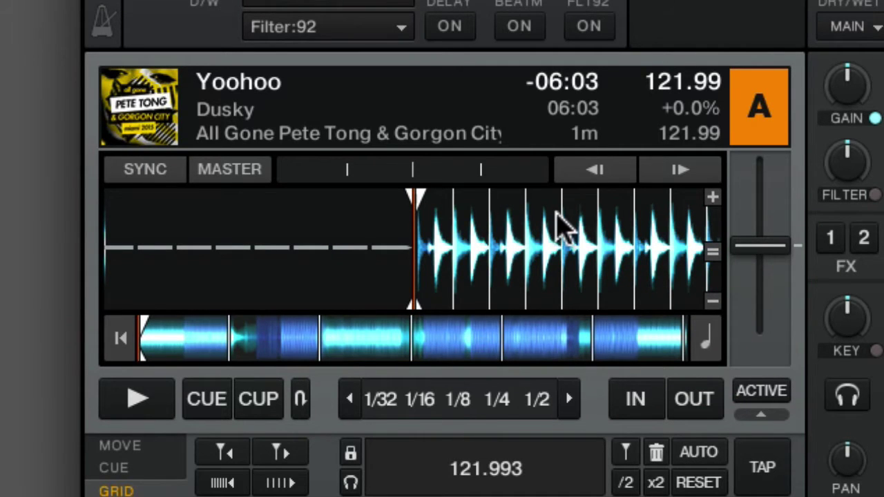
pyautogui.click(712, 303)
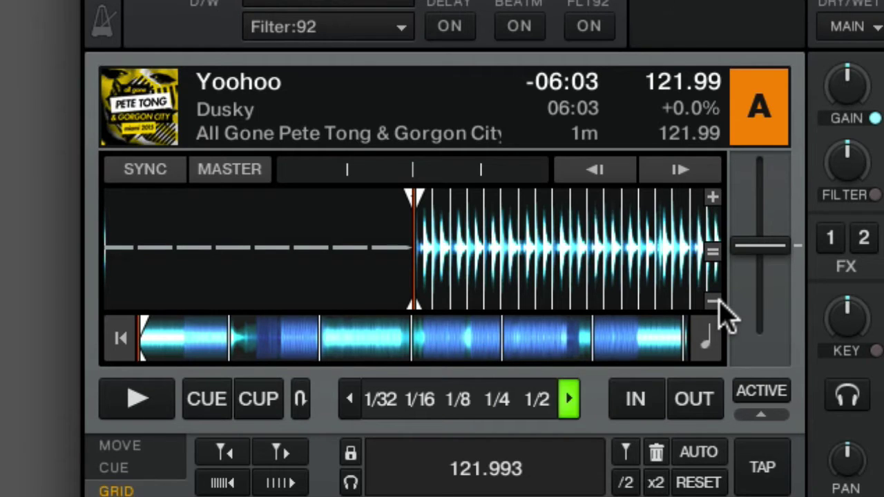
pyautogui.click(713, 199)
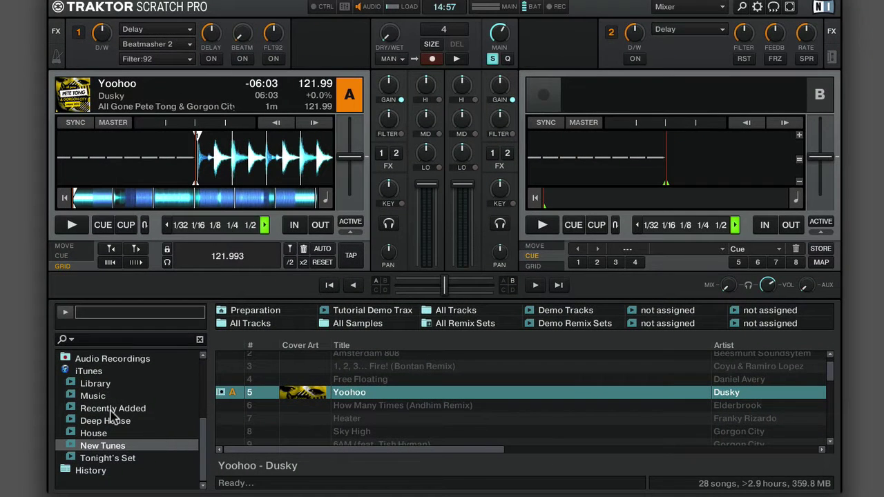
# Load Breakfast At Tiffany's (Original Mix) onto deck A and Dope High (Vocal Mix) onto deck B from the Tutorial Demo Trax playlist
pyautogui.click(373, 311)
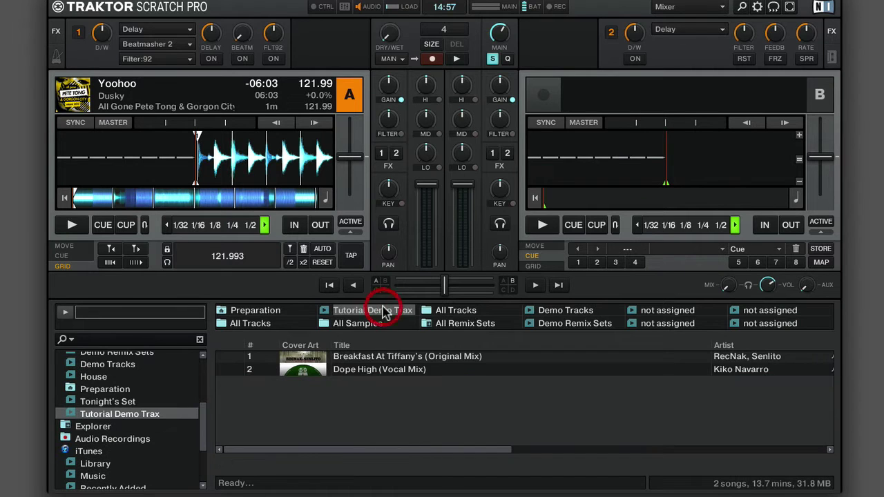
pyautogui.moveTo(373, 358); pyautogui.dragTo(597, 174)
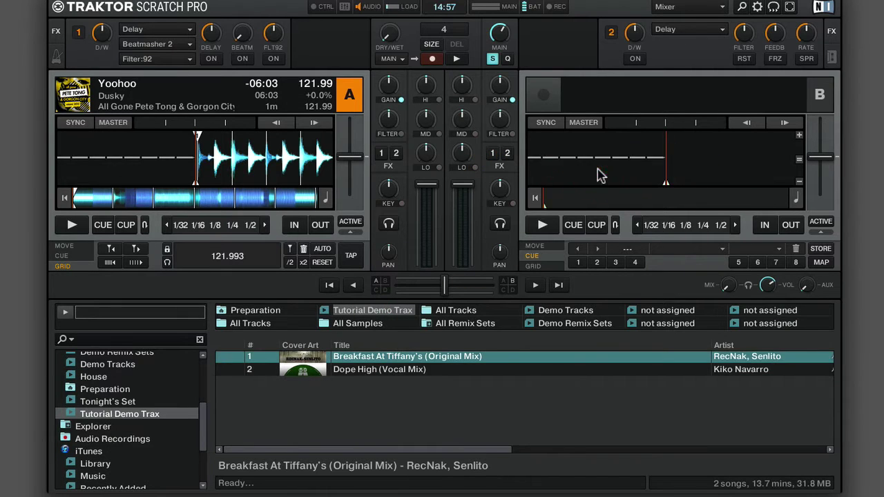
pyautogui.moveTo(373, 369); pyautogui.dragTo(207, 162)
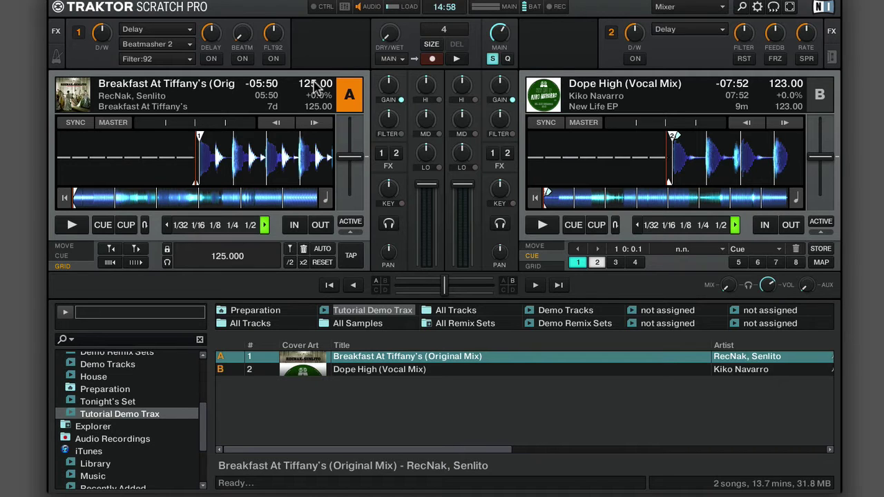
# Play both decks together without sync to compare their beats, and stop them
pyautogui.press('s')
pyautogui.press('w')
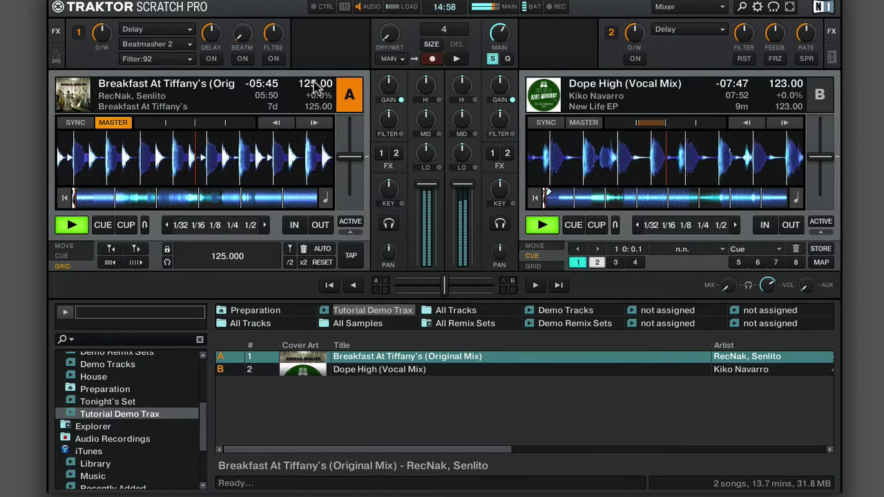
pyautogui.press('s')
pyautogui.press('w')
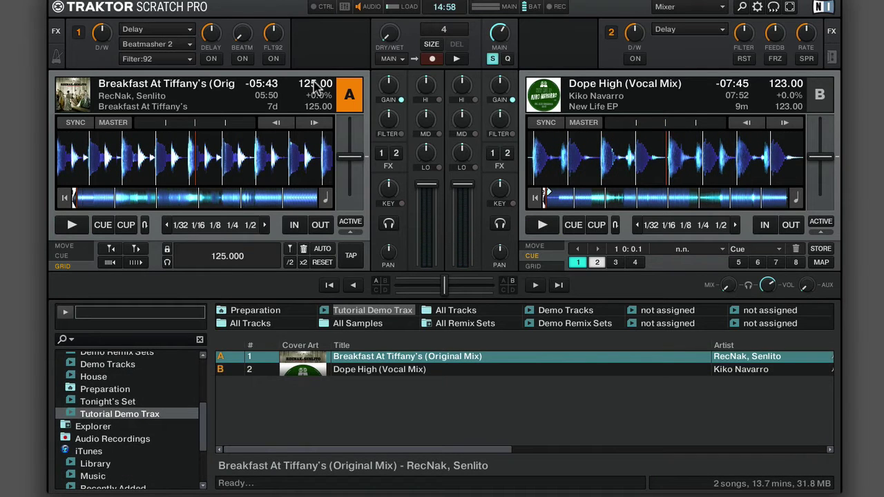
# Sync deck B to deck A's 125.00 BPM tempo and return deck A to the start of its track
pyautogui.press('Right')
pyautogui.press('Right')
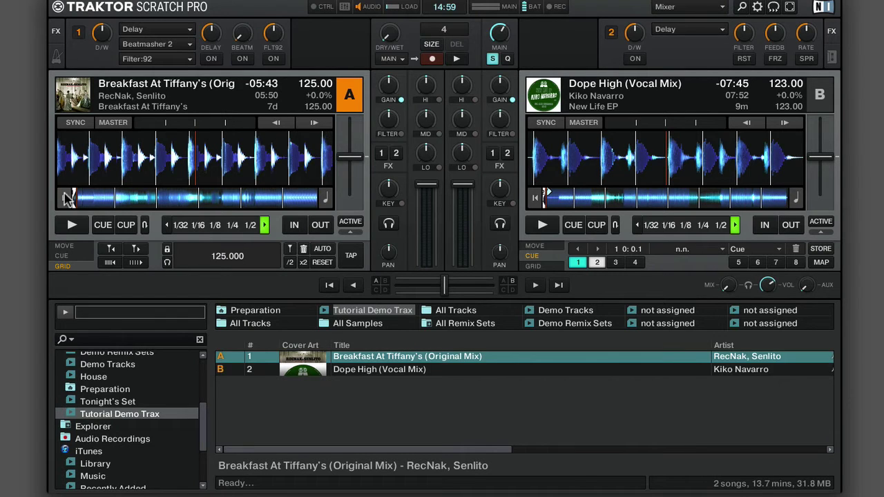
pyautogui.click(67, 198)
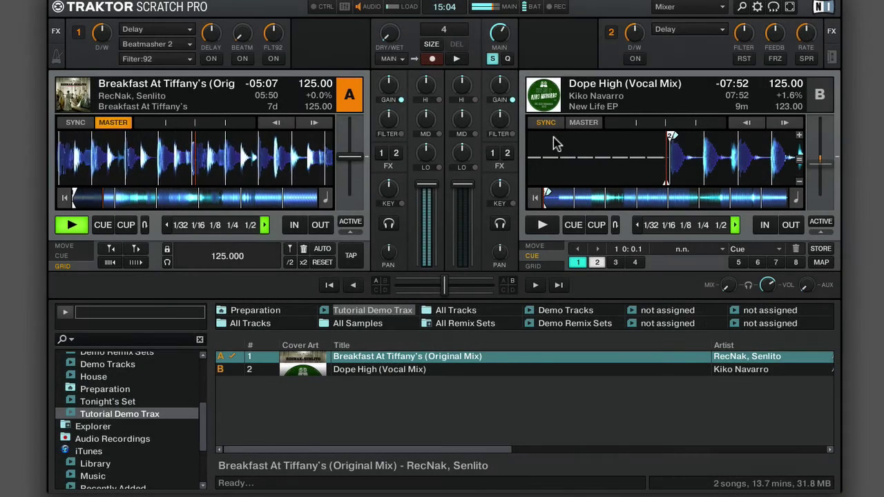
pyautogui.click(65, 199)
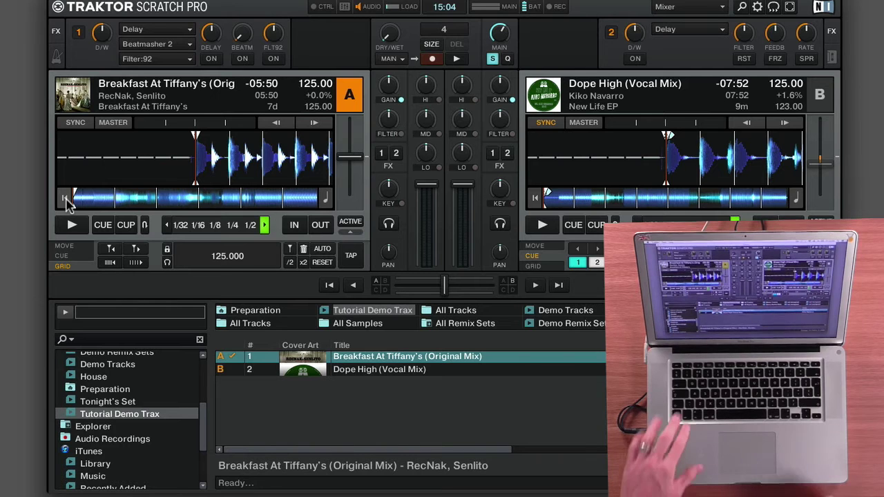
# Play deck A and the synced deck B together to check their beat alignment, and stop both
pyautogui.press('s')
pyautogui.press('w')
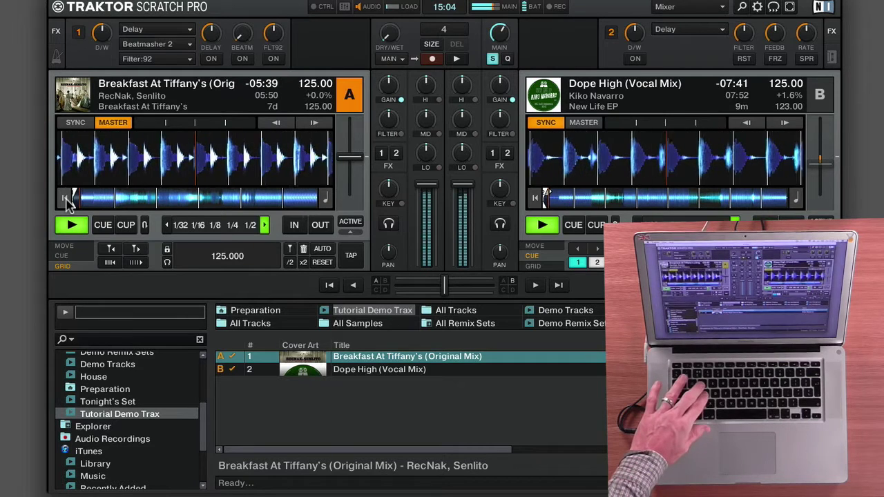
pyautogui.press('s')
pyautogui.press('w')
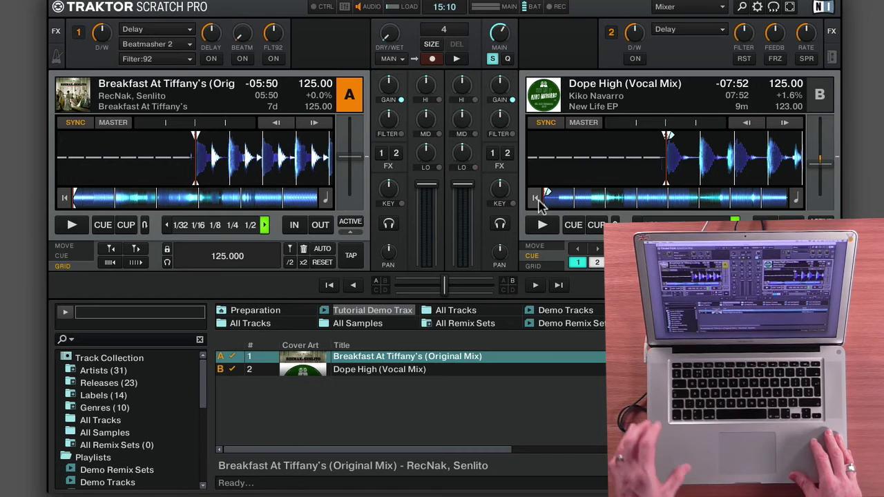
# Start both synced decks and lower the tempo of master deck A to 124.49 BPM
pyautogui.press('s')
pyautogui.press('w')
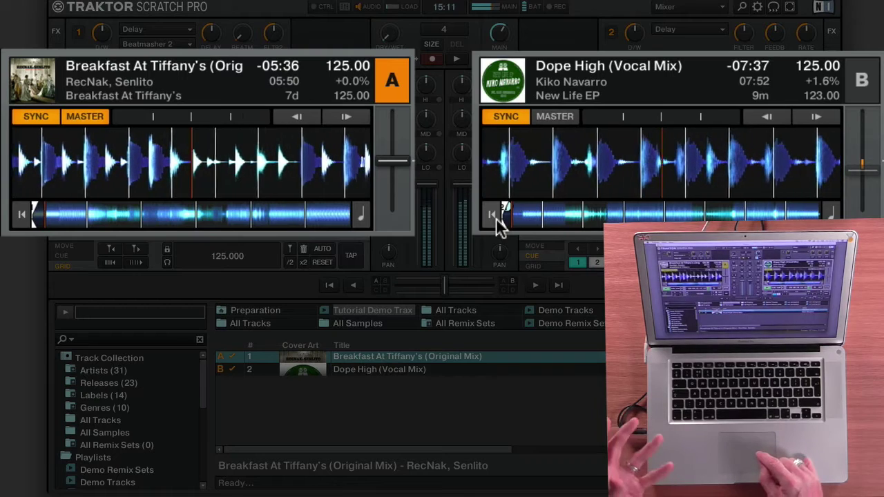
pyautogui.moveTo(404, 188)
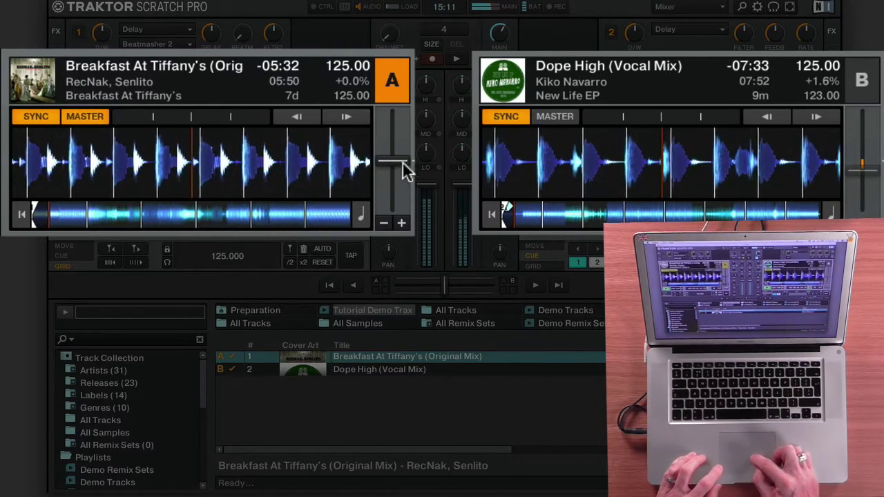
pyautogui.moveTo(173, 157)
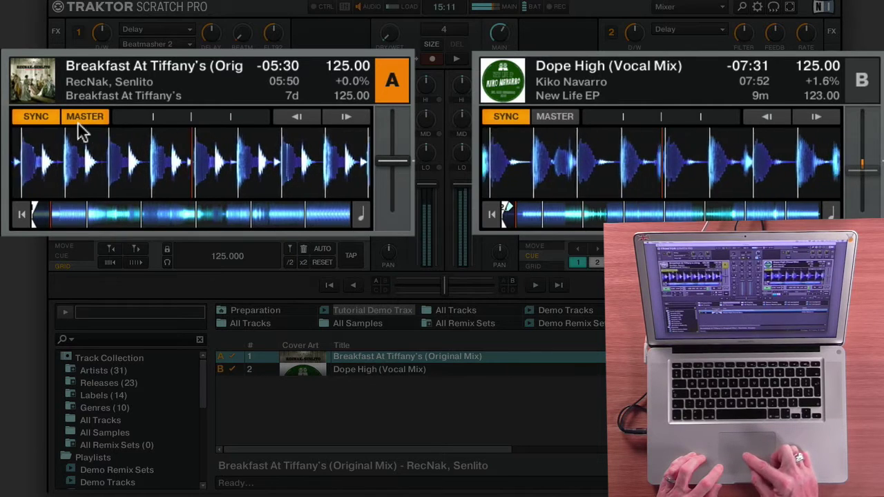
pyautogui.moveTo(379, 169)
pyautogui.moveTo(394, 159)
pyautogui.mouseDown()
pyautogui.moveTo(394, 168)
pyautogui.moveTo(394, 159)
pyautogui.mouseUp()
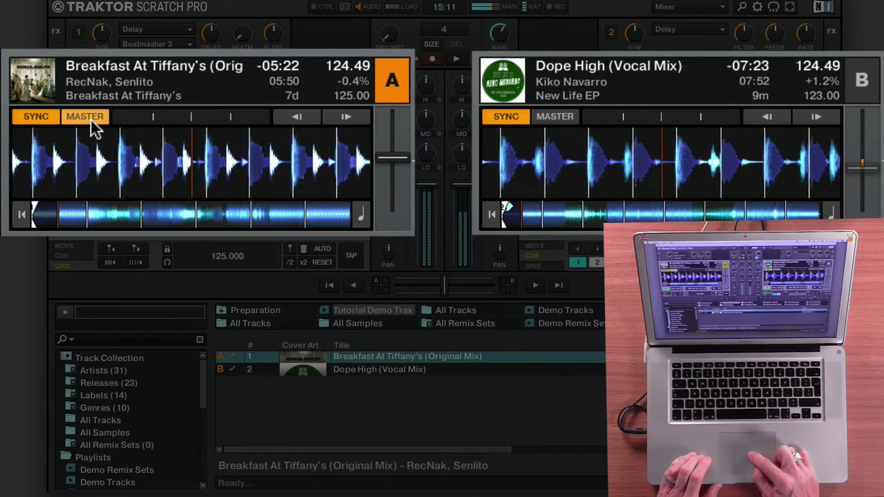
# Make deck B the tempo master and lower its tempo to 124.04 BPM
pyautogui.click(555, 116)
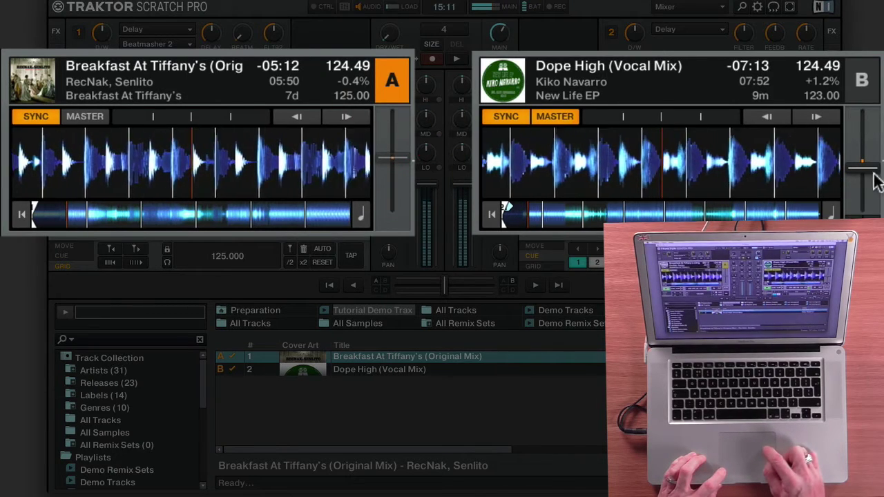
pyautogui.moveTo(863, 166); pyautogui.dragTo(867, 166)
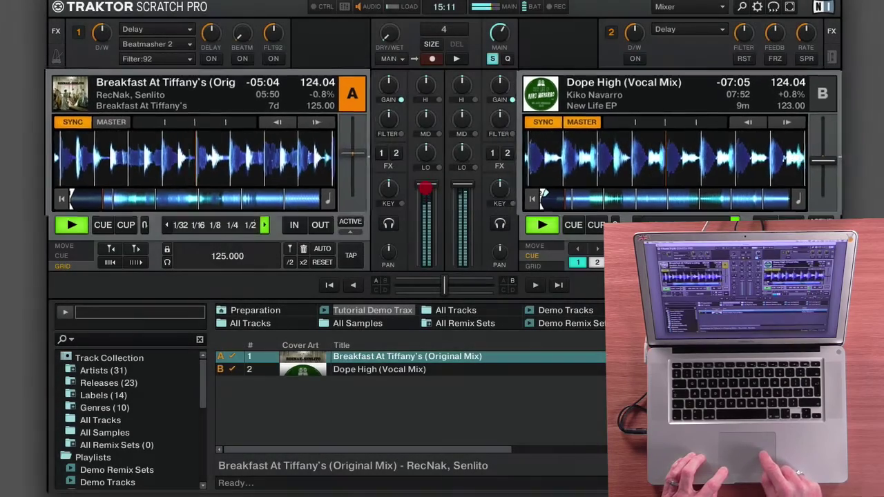
# Lower deck B's channel volume fader all the way down
pyautogui.click(464, 186)
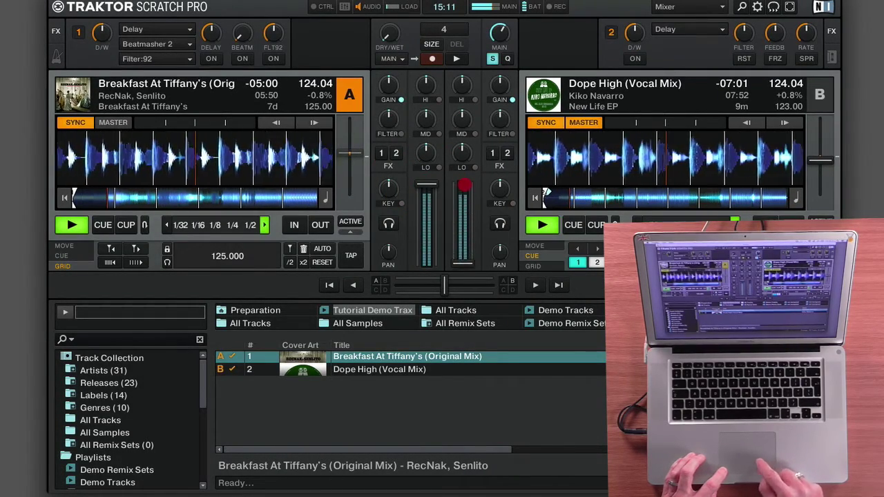